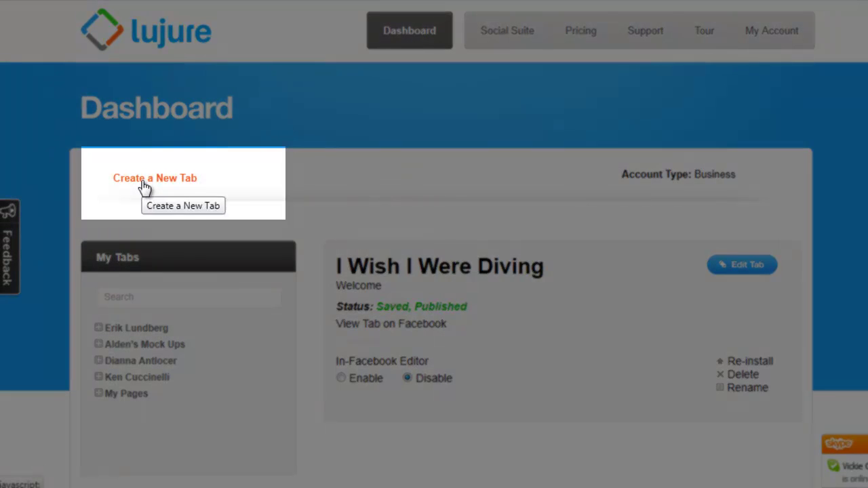
Step: Start creating a new tab with Custom Publish as the tab type
left_click(144, 187)
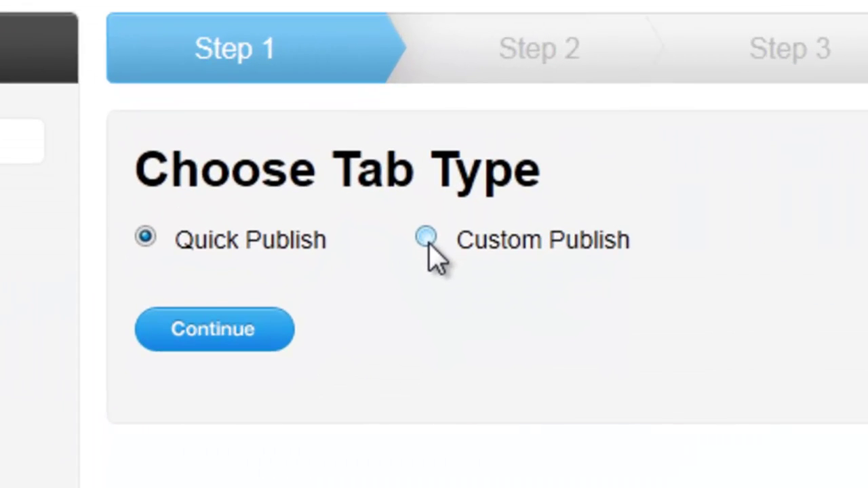
left_click(426, 238)
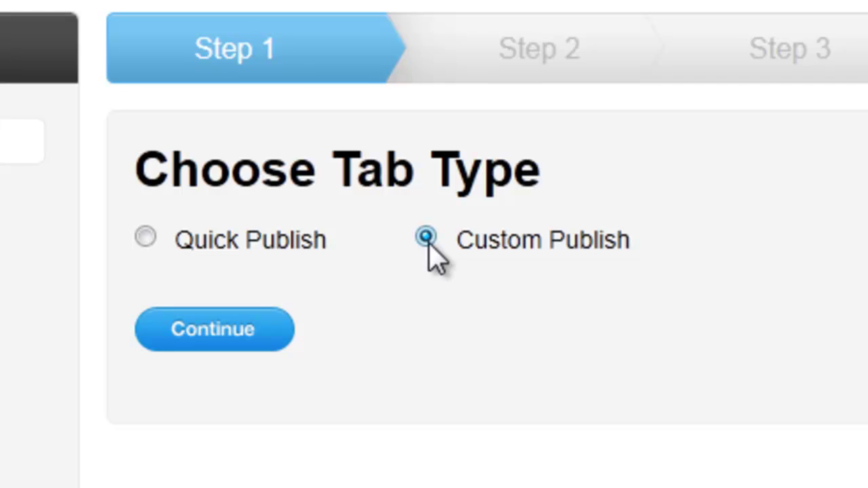
left_click(193, 347)
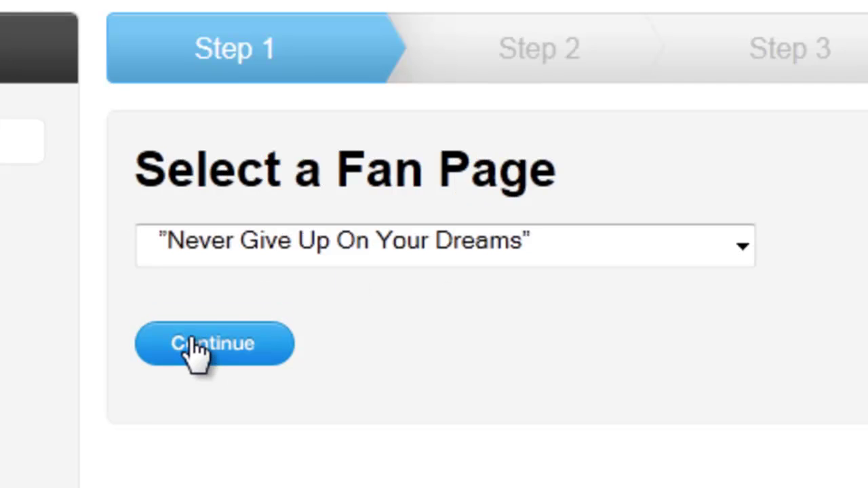
Step: Choose Lujure as the fan page for the new tab and continue
left_click(234, 261)
type("lu")
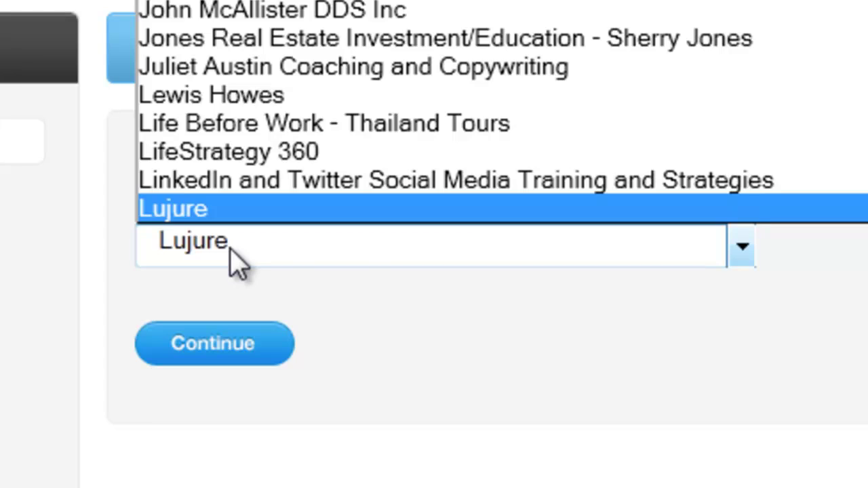
left_click(256, 339)
left_click(238, 358)
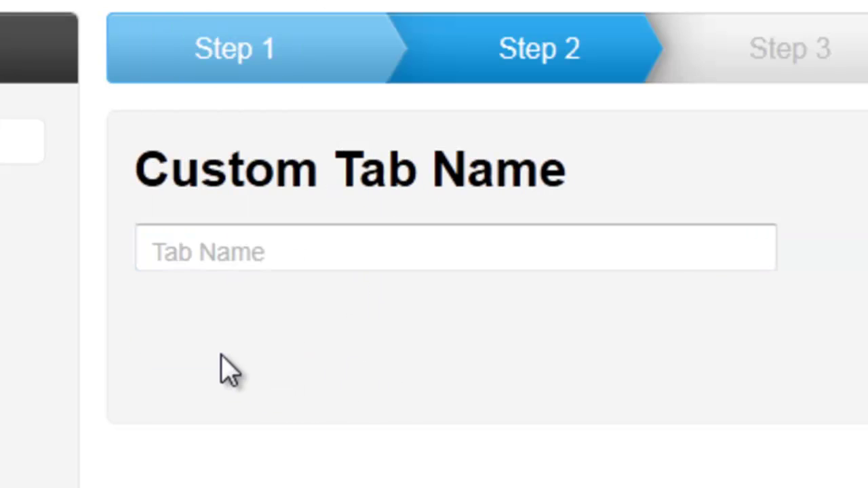
Step: Name the custom tab "Check out the Daily Deal!" and continue
left_click(270, 262)
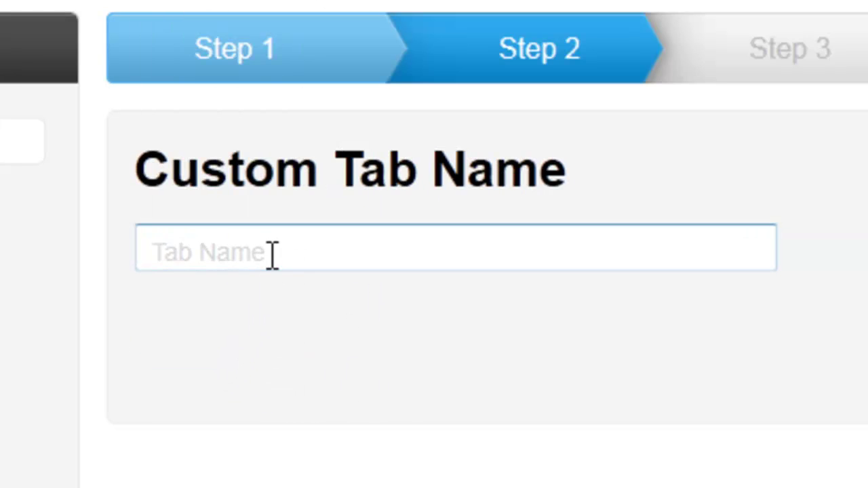
type("Check out the Dai")
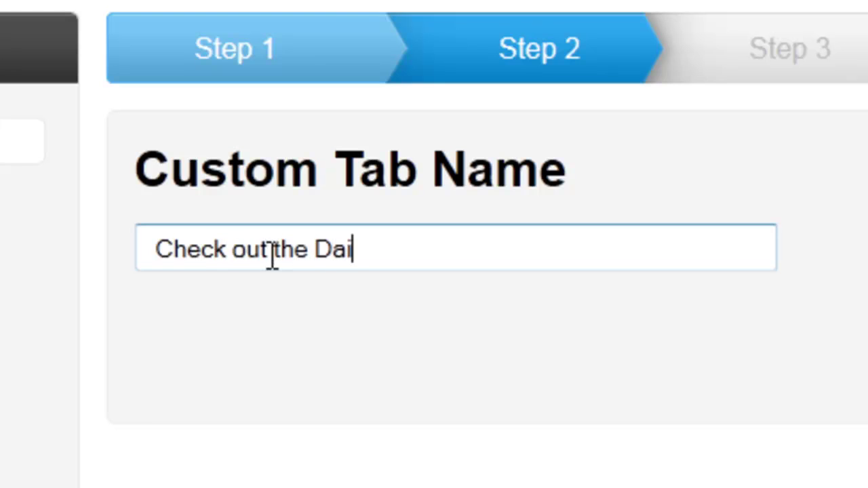
type("ly Deal!")
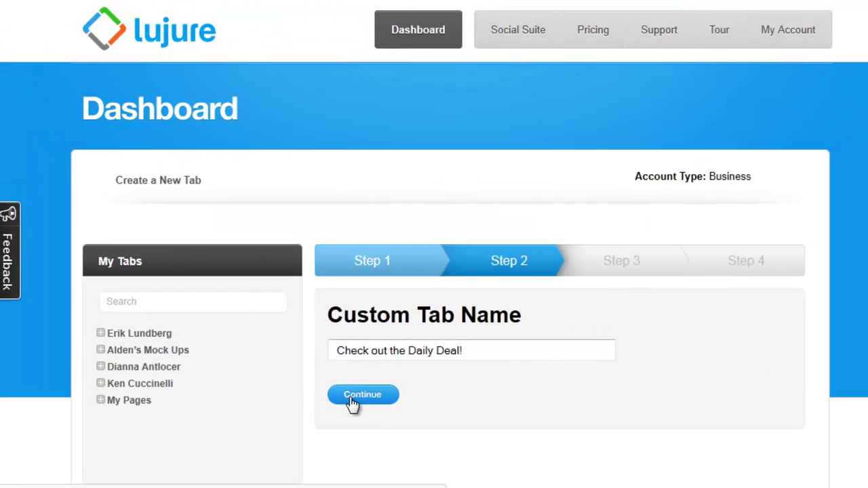
left_click(193, 359)
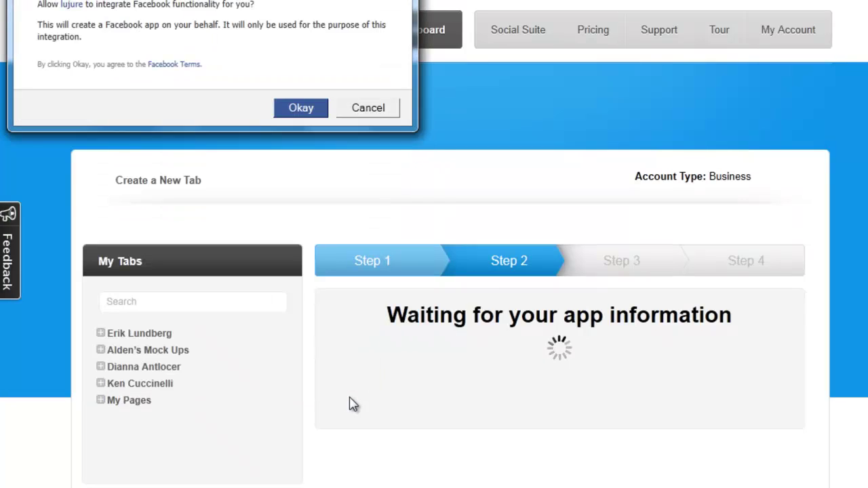
Step: Allow lujure to integrate Facebook functionality by creating a Facebook app for the tab
left_click_drag(110, 23, 317, 177)
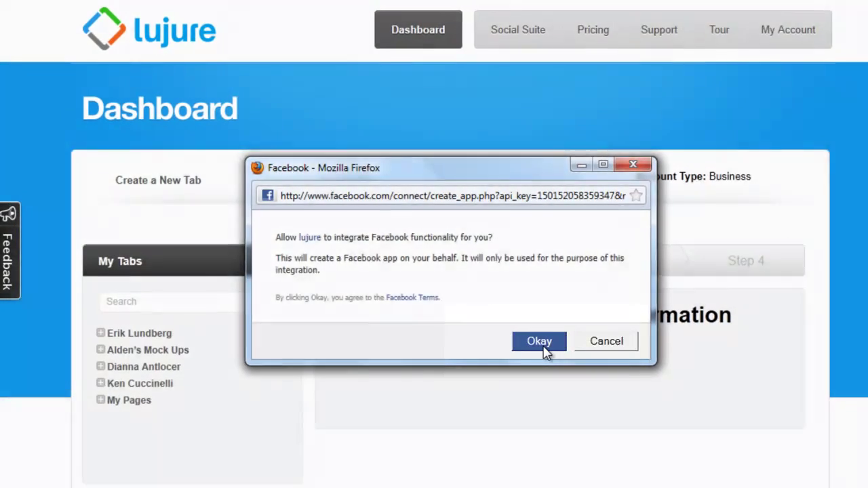
left_click(539, 341)
left_click(622, 161)
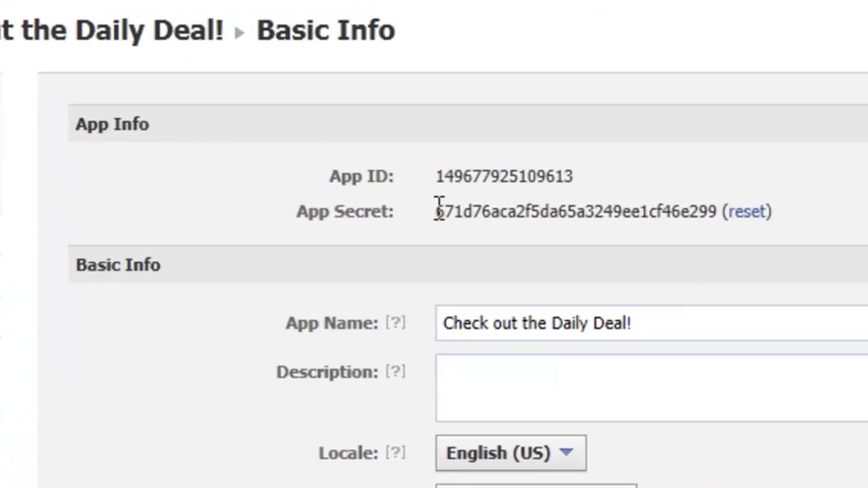
Step: Copy the App Secret from the Facebook app's Basic Info and paste it into the Application Secret field
left_click_drag(439, 212, 720, 225)
key("ctrl+c")
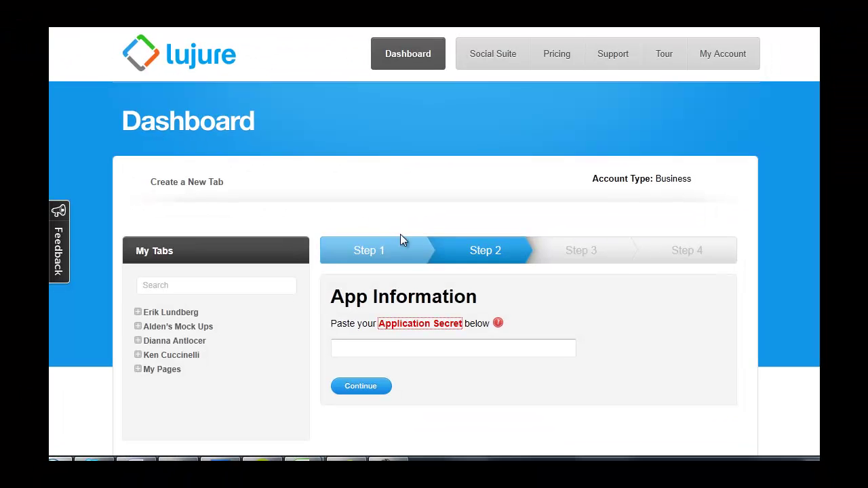
left_click(393, 352)
key("ctrl+v")
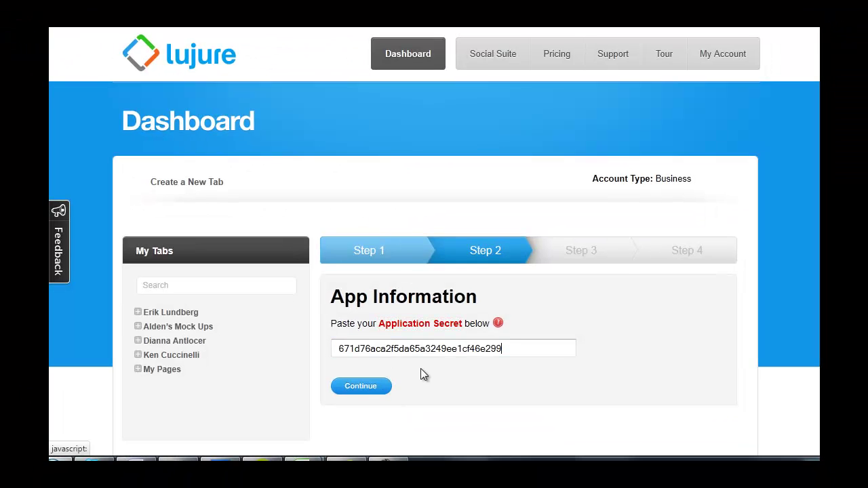
Step: Open the Application Secret help and copy the Secure Tab URL given in its second step
left_click(498, 324)
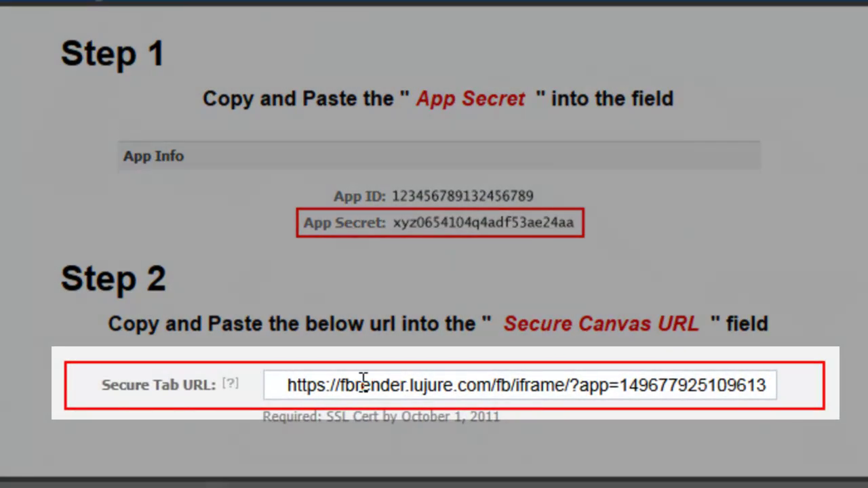
triple_click(363, 384)
key("ctrl+c")
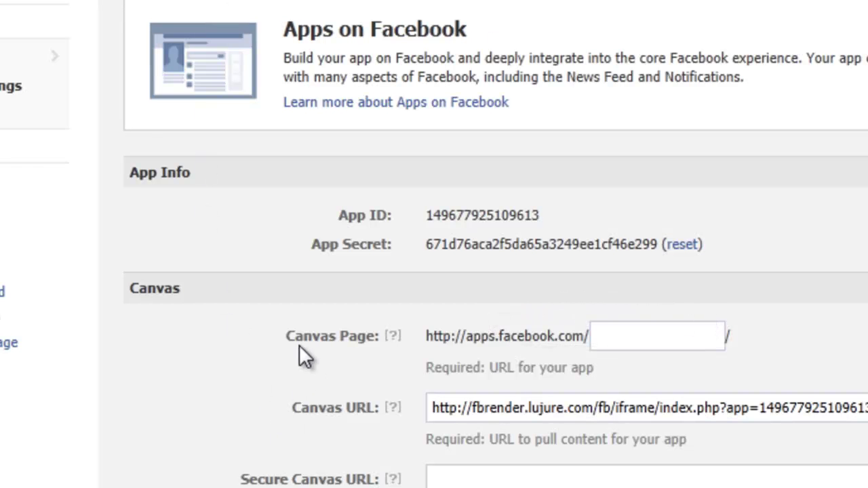
Step: Paste the copied address as the Secure Tab URL in the Facebook app's Canvas Settings and save the changes
scroll(281, 333, "down", 4)
scroll(280, 333, "down", 5)
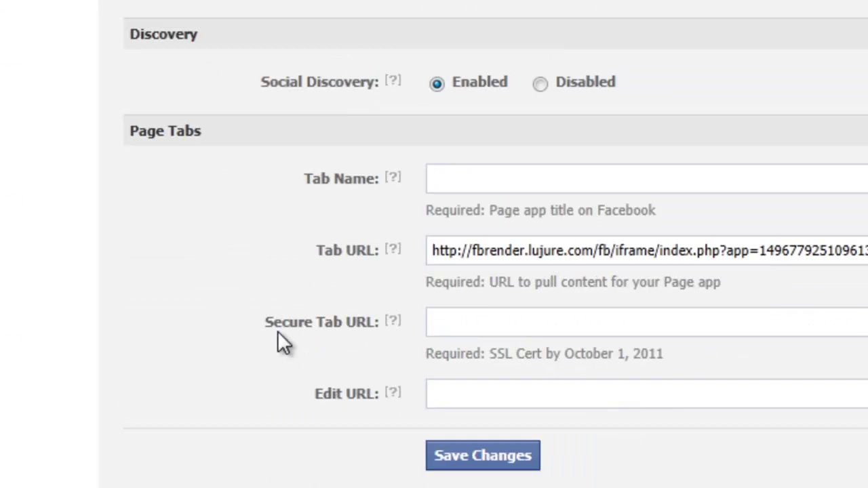
left_click(572, 321)
key("ctrl+v")
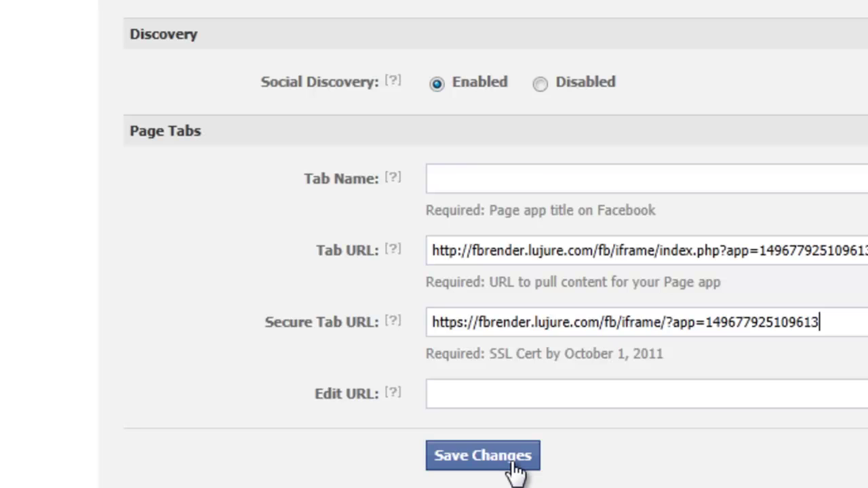
left_click(515, 468)
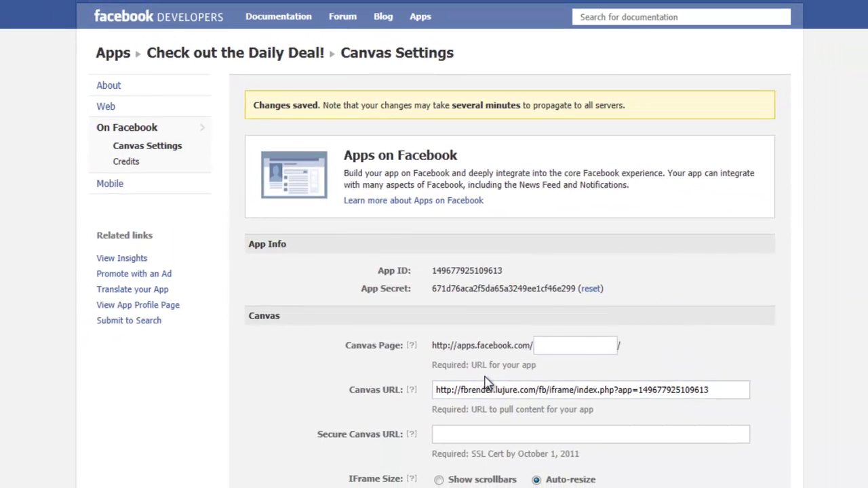
scroll(487, 383, "down", 5)
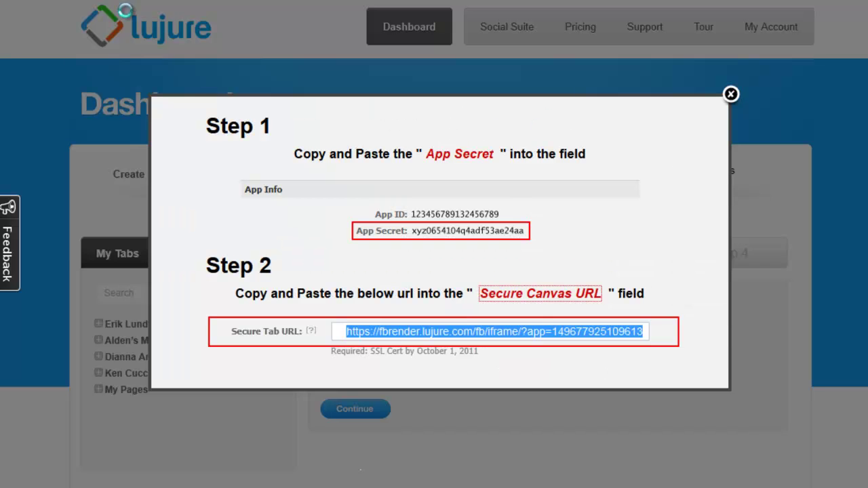
Step: Close the help, submit the app information and assign the new tab to the My Pages client
left_click(730, 95)
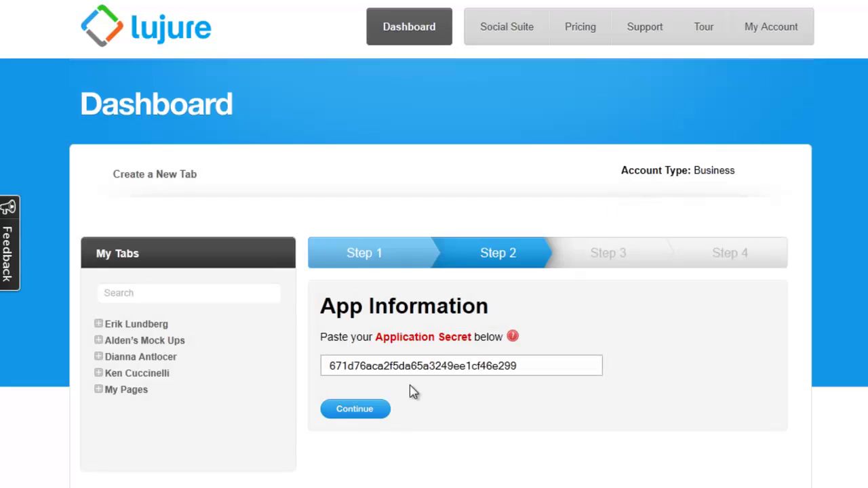
left_click(360, 411)
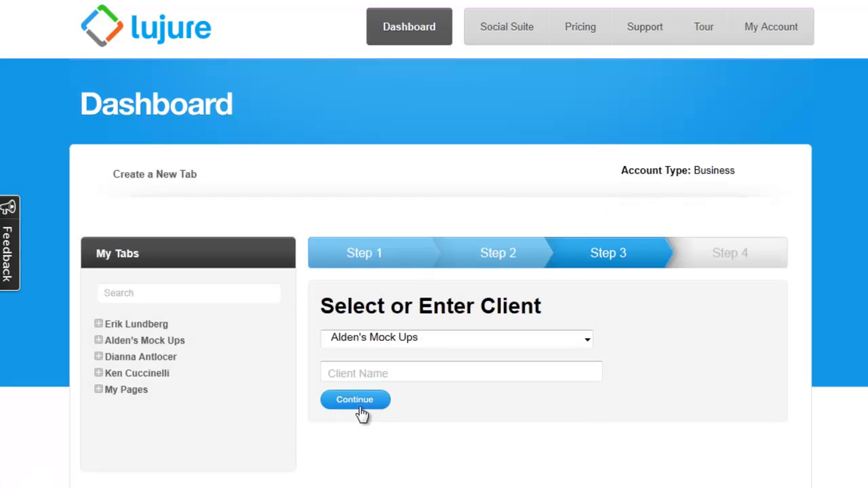
left_click(373, 339)
left_click(366, 407)
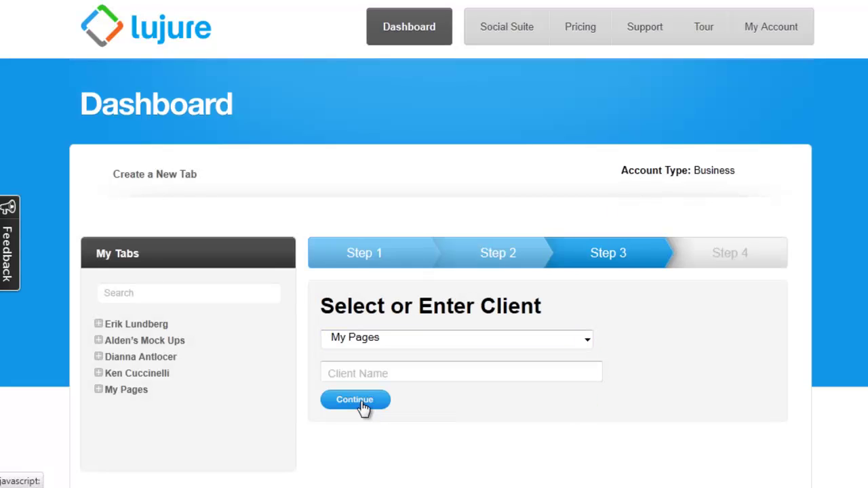
left_click(361, 404)
left_click(367, 346)
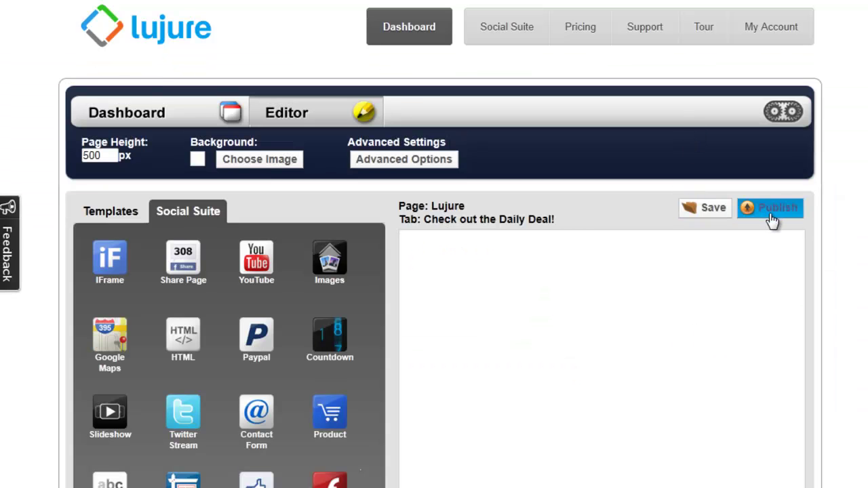
Step: Publish the blank tab and expand the Lujure Facebook page's tab list to check for it
left_click(768, 211)
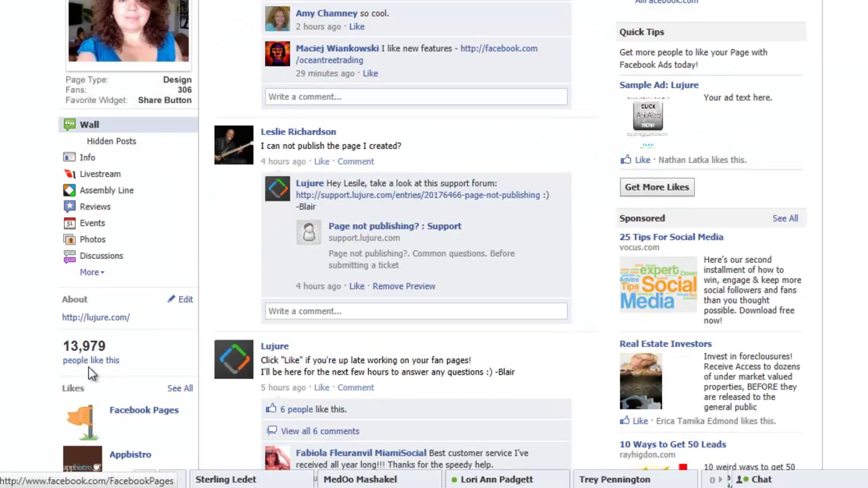
left_click(102, 274)
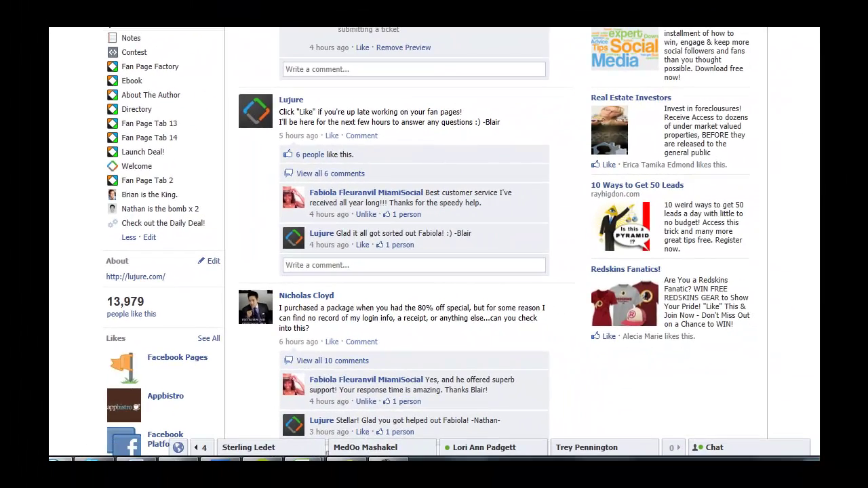
left_click(407, 304)
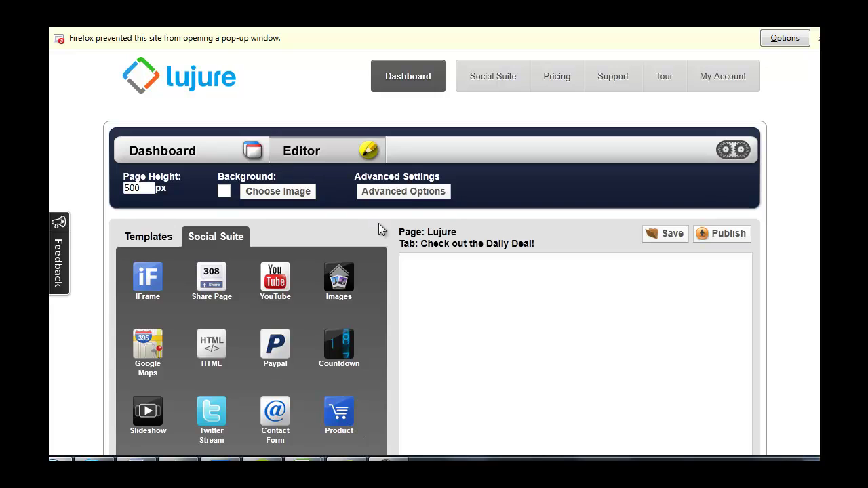
Step: Return to the dashboard and select the "Check out the Daily Deal!" tab of the Lujure page in My Pages
left_click(190, 152)
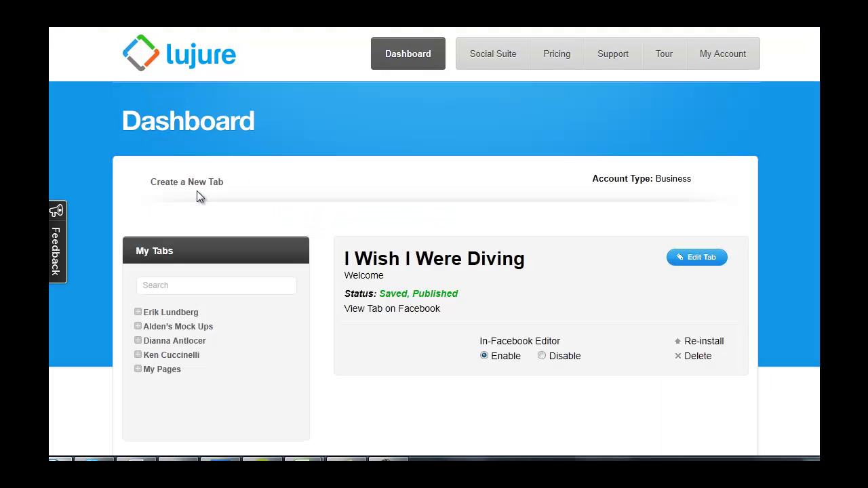
left_click(158, 371)
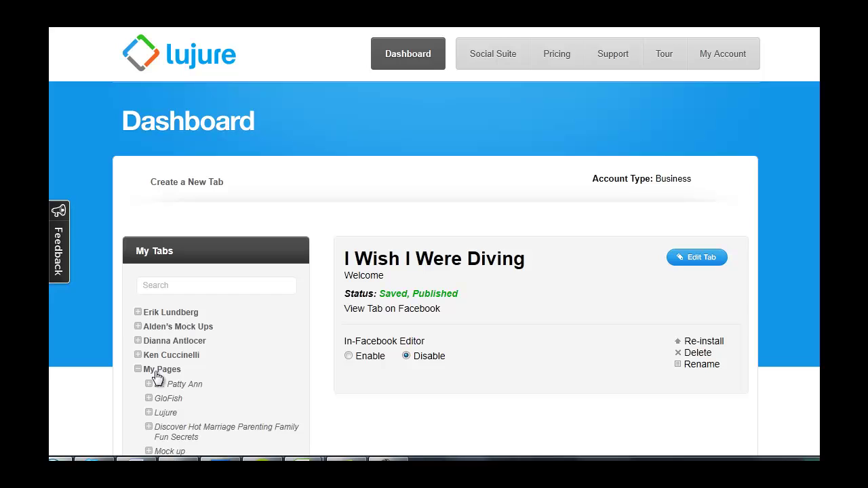
left_click(166, 415)
left_click(199, 444)
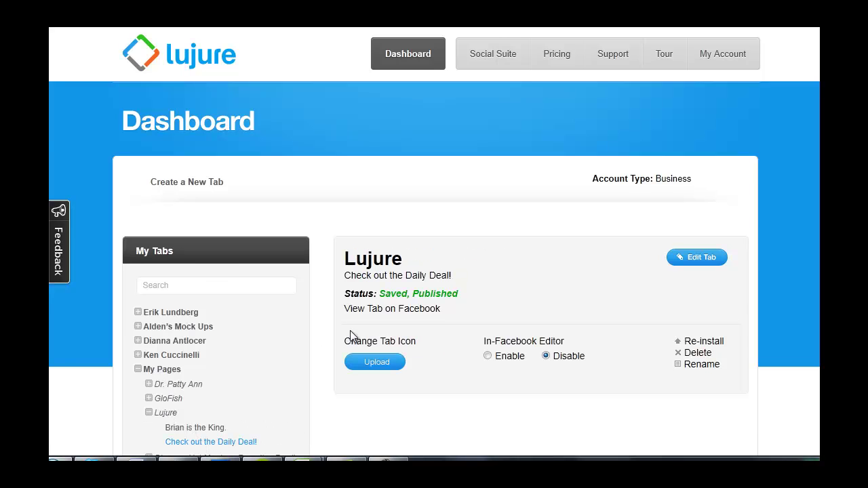
Step: Rename the selected tab as "Daily Deal For Today Is.."
scroll(420, 308, "down", 1)
left_click(698, 288)
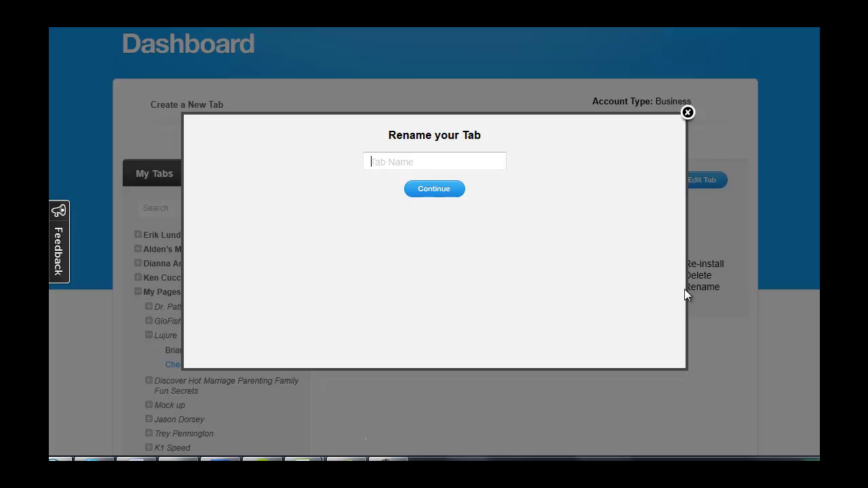
type("D")
type("aily Deal F")
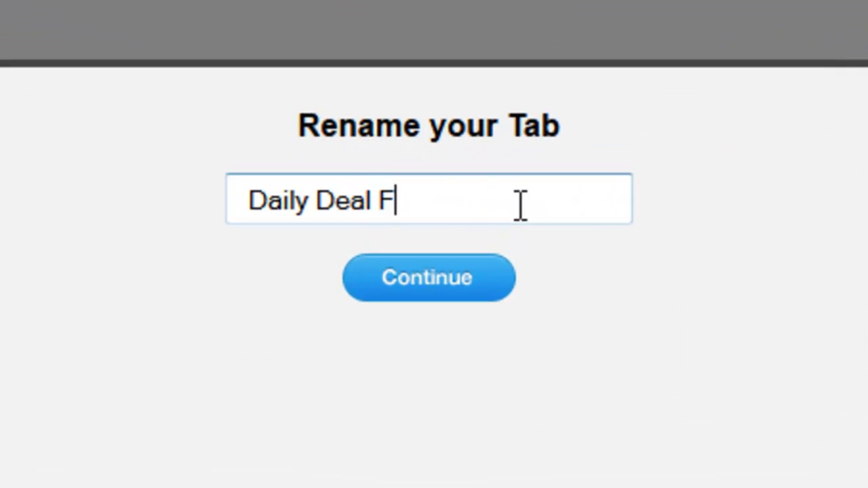
type("or Today Is..")
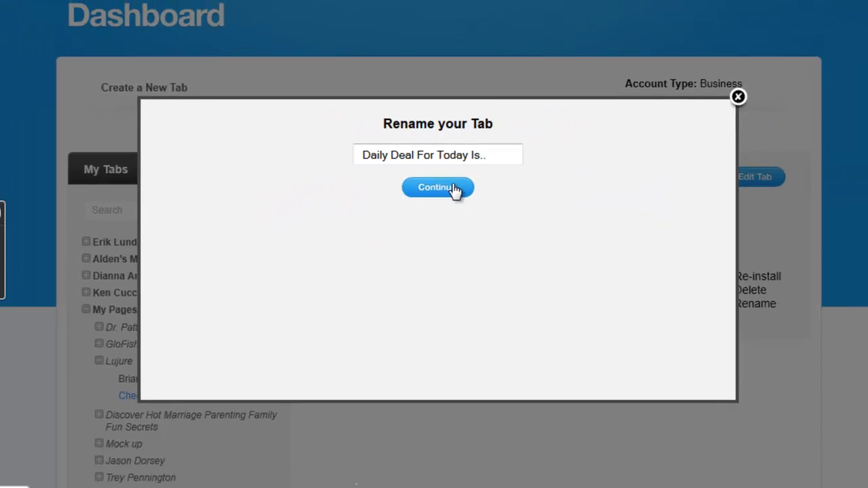
left_click(471, 277)
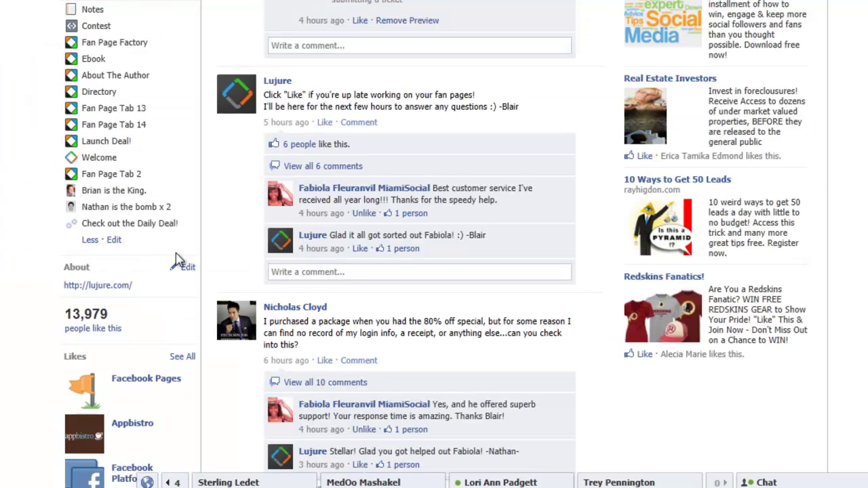
Step: Refresh the Lujure Facebook page and expand its tab list to check the renamed tab
key("F5")
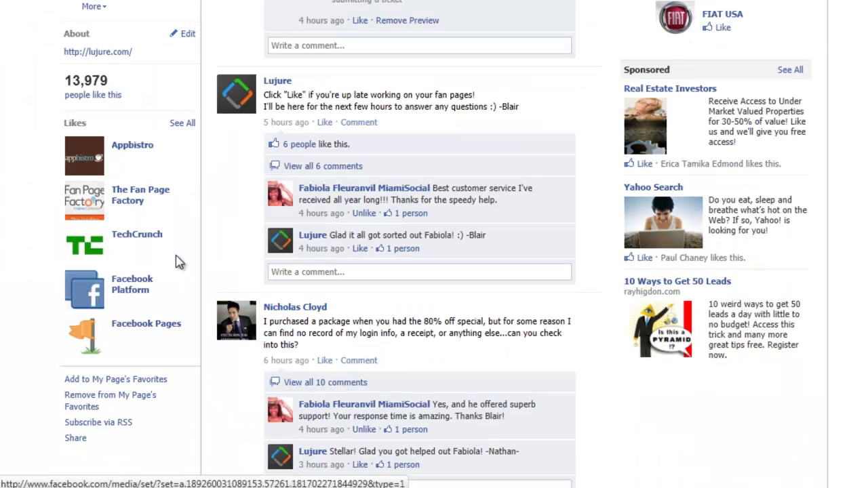
scroll(116, 68, "up", 3)
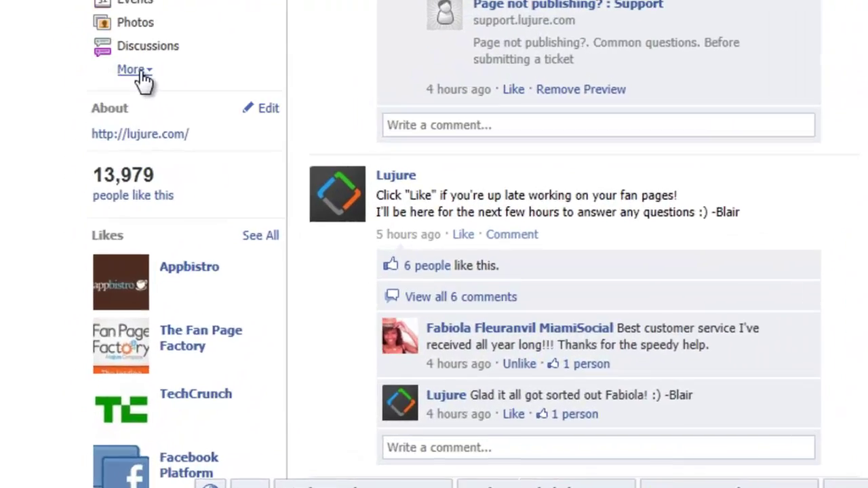
left_click(93, 185)
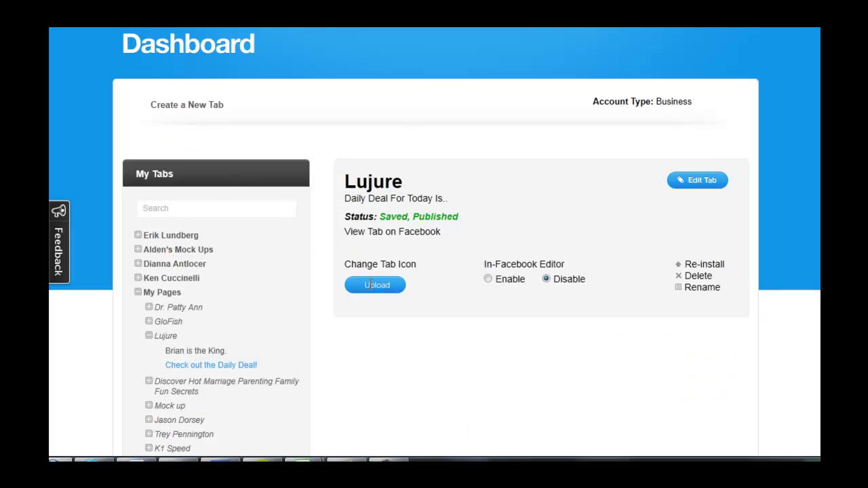
Step: Upload an image file from the computer as the Daily Deal tab's icon
left_click(372, 287)
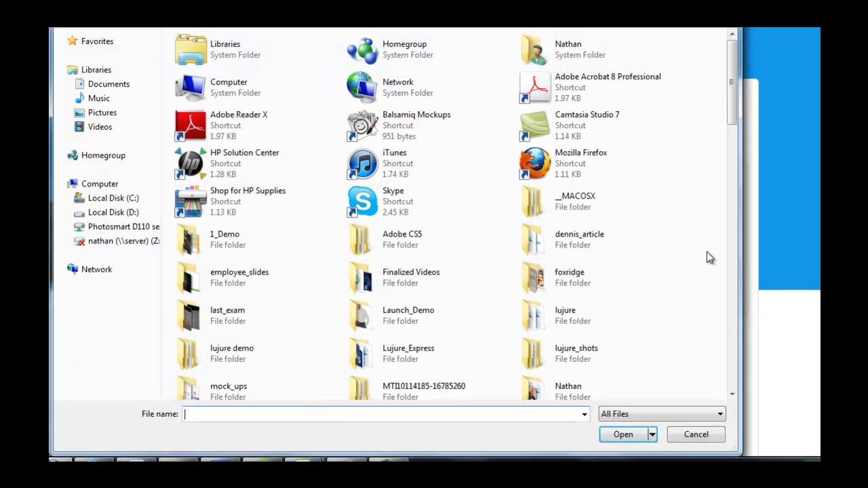
scroll(667, 263, "down", 10)
scroll(667, 262, "down", 1)
double_click(234, 112)
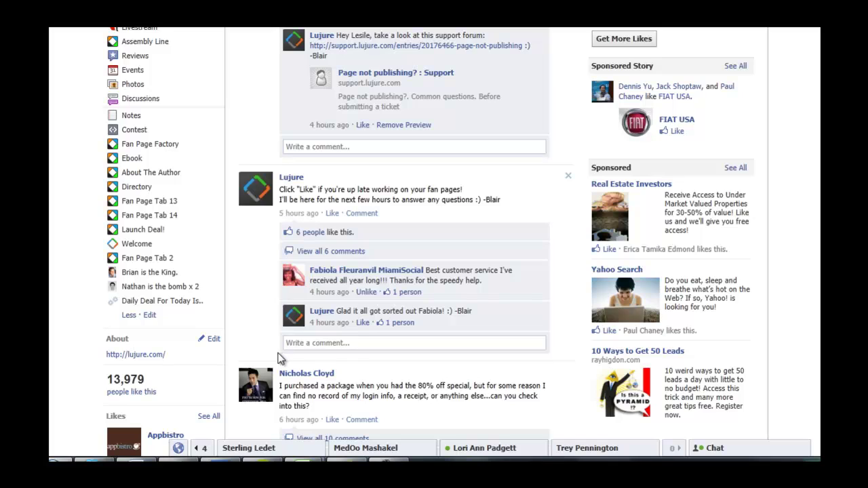
Step: Reload the Lujure Facebook page and expand its tab list to check the Daily Deal tab's icon
left_click(294, 314)
scroll(168, 290, "down", 3)
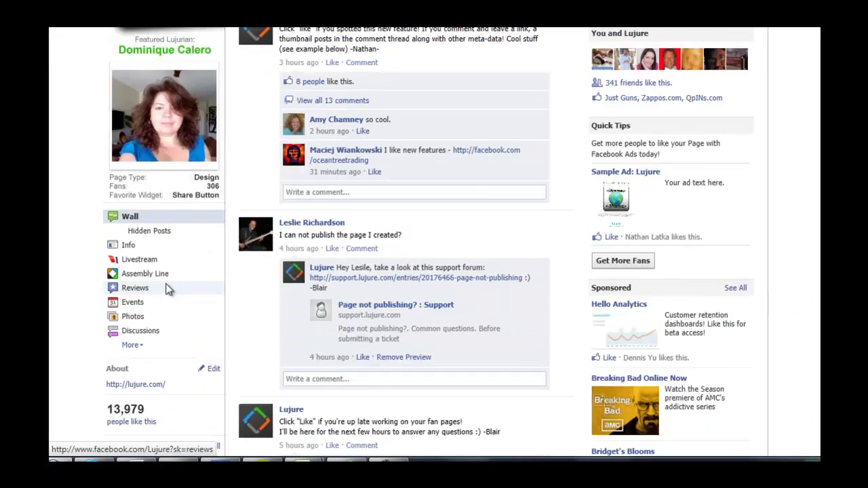
scroll(168, 289, "down", 3)
left_click(136, 111)
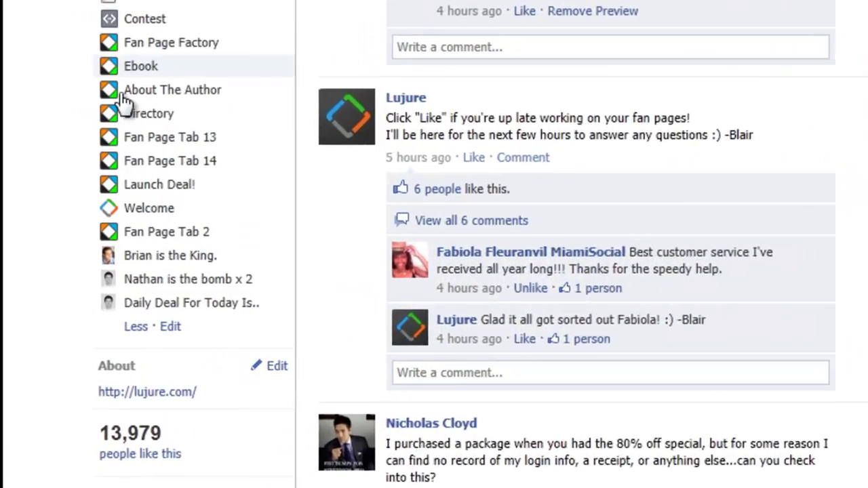